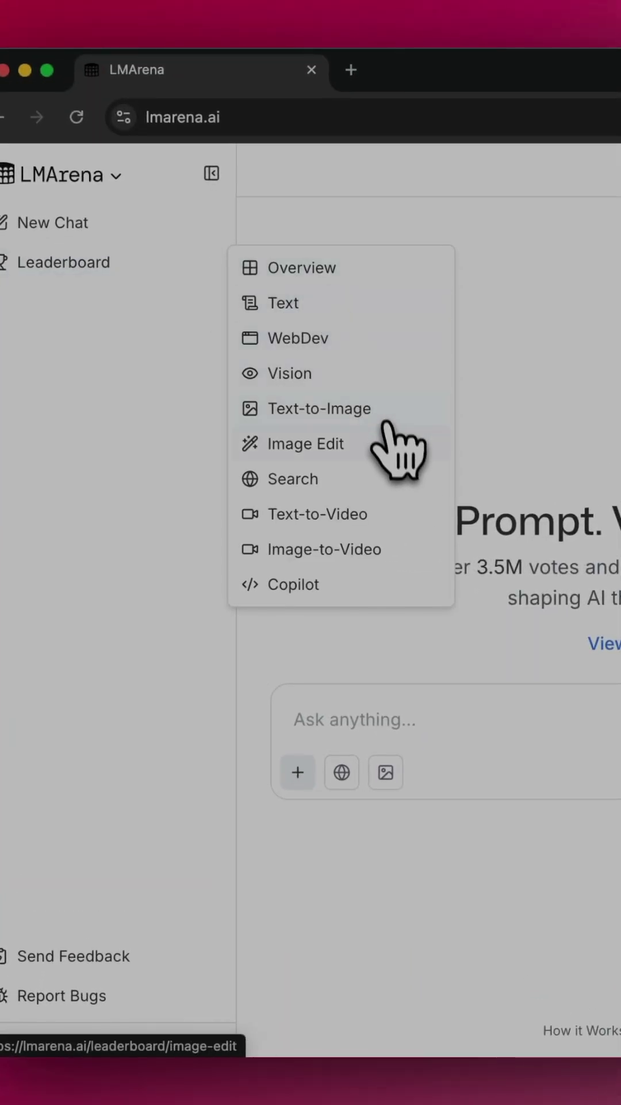
Check the Image Edit leaderboard rankings, then bring up the home page's chat mode list.
{"action": "left_click", "coordinate": [384, 444]}
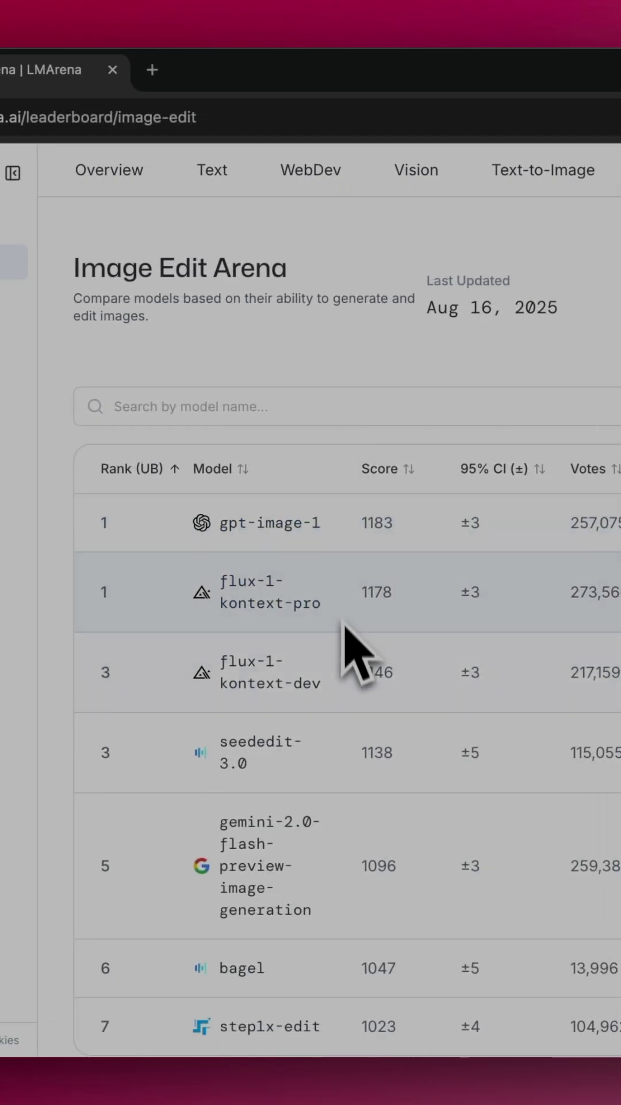
{"action": "scroll", "coordinate": [345, 734], "scroll_direction": "down", "scroll_amount": 3}
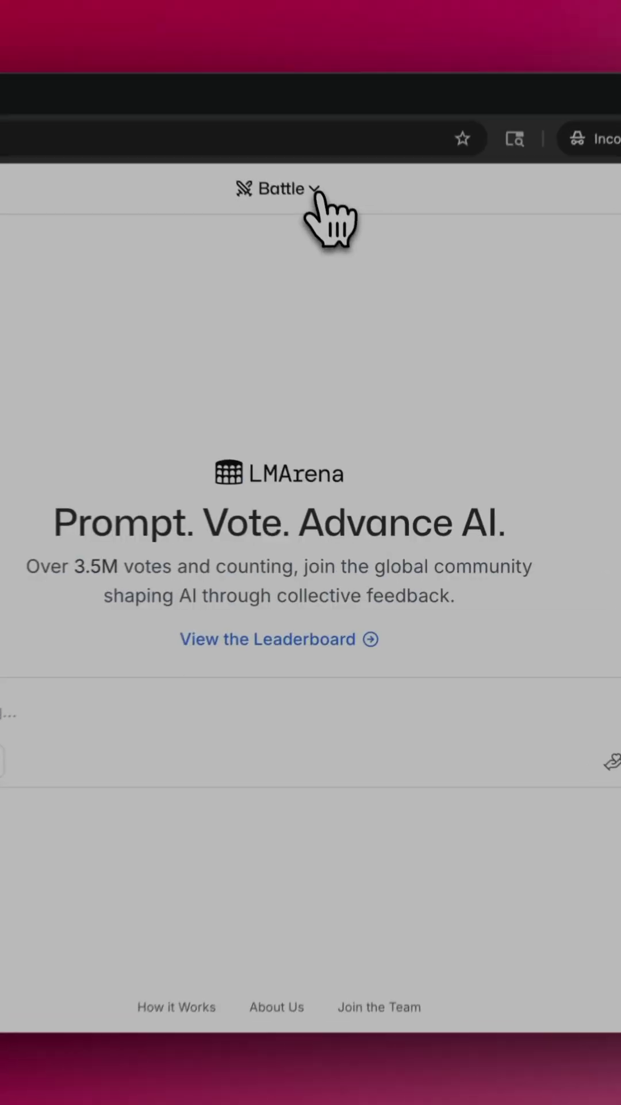
{"action": "left_click", "coordinate": [312, 173]}
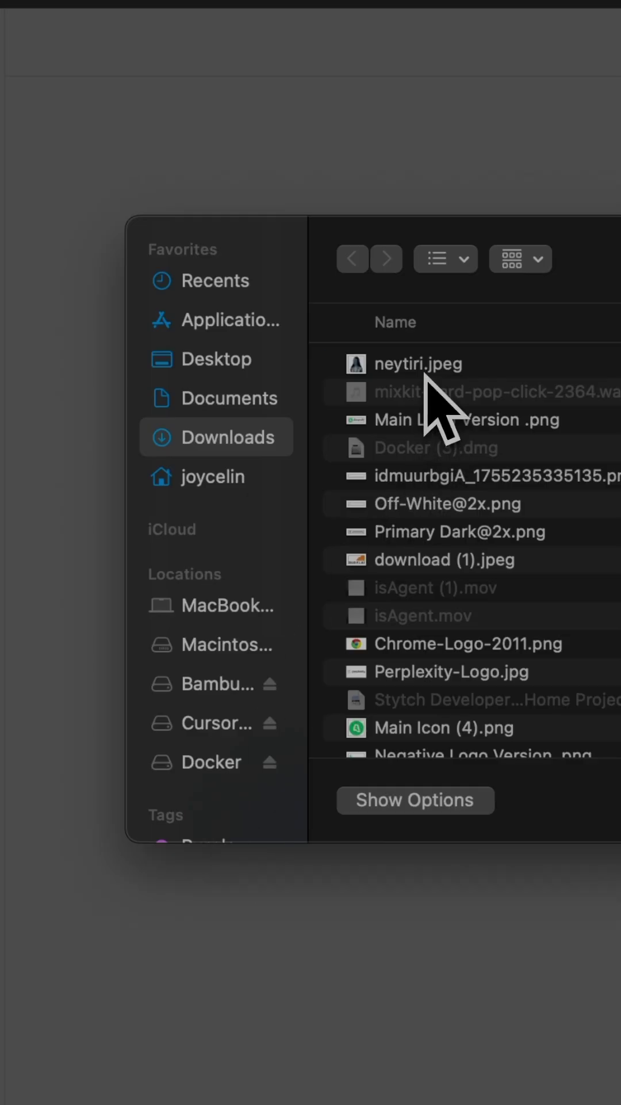
Attach neytiri.jpeg and send 'Make magenta skin holding a shoe' to both models.
{"action": "double_click", "coordinate": [425, 367]}
{"action": "type", "text": "Make magenta skin holding a shoe"}
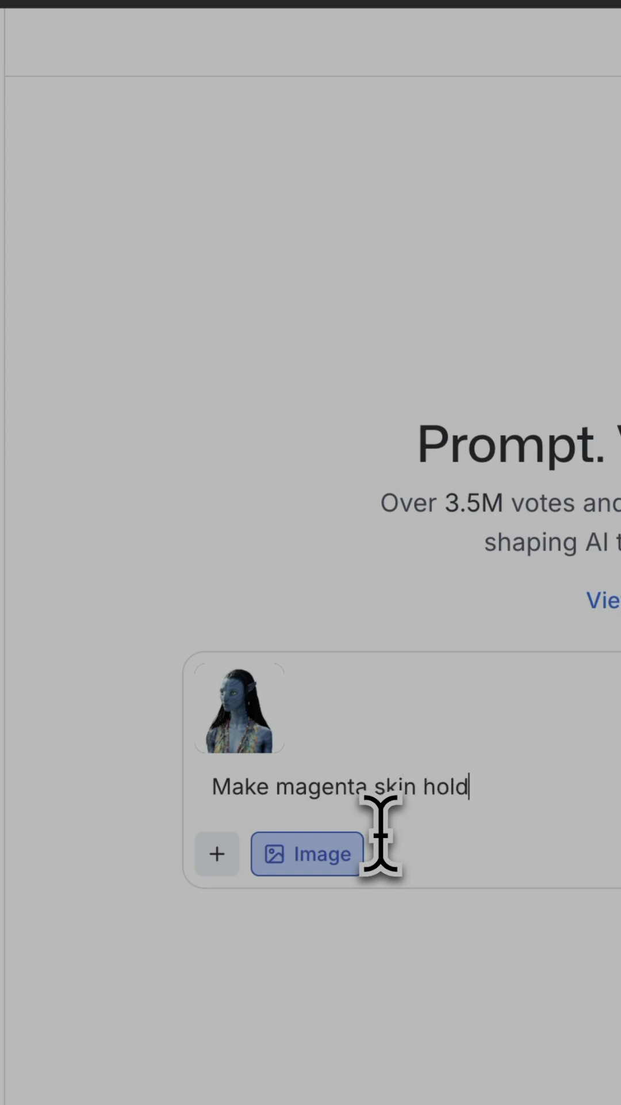
{"action": "key", "text": "Return"}
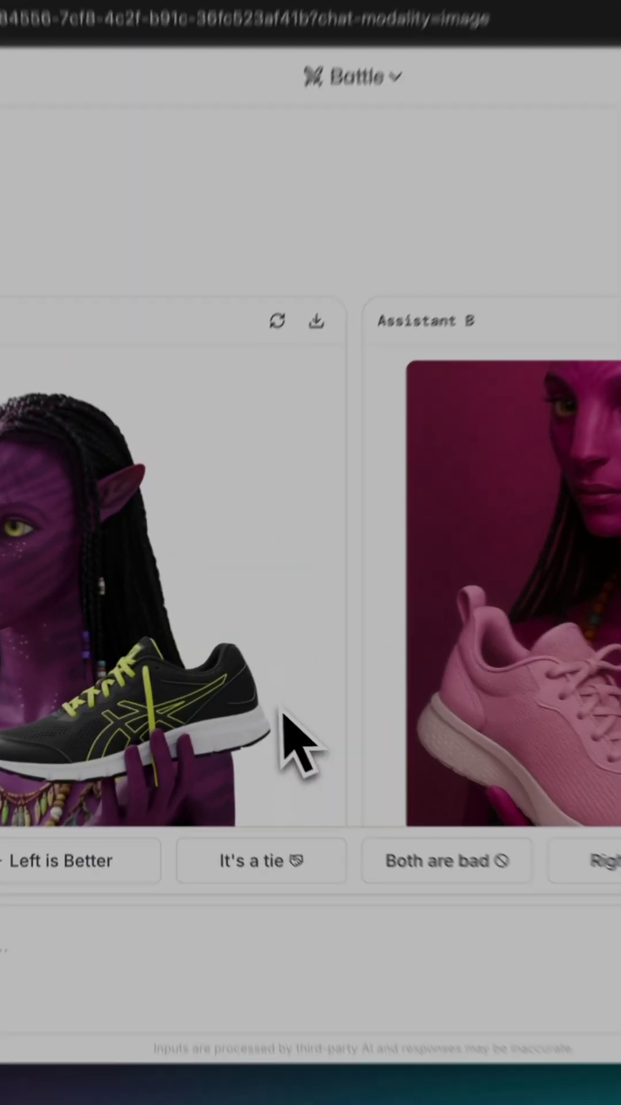
Vote for the left image, revealing nano-banana on the left and gpt-image-1 on the right.
{"action": "left_click", "coordinate": [201, 696]}
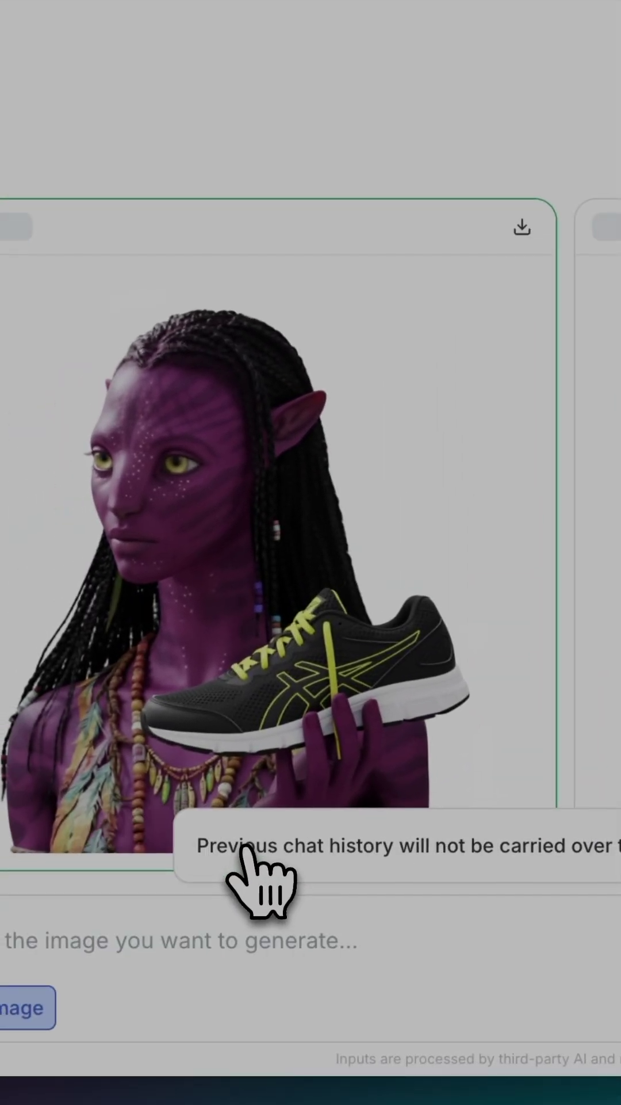